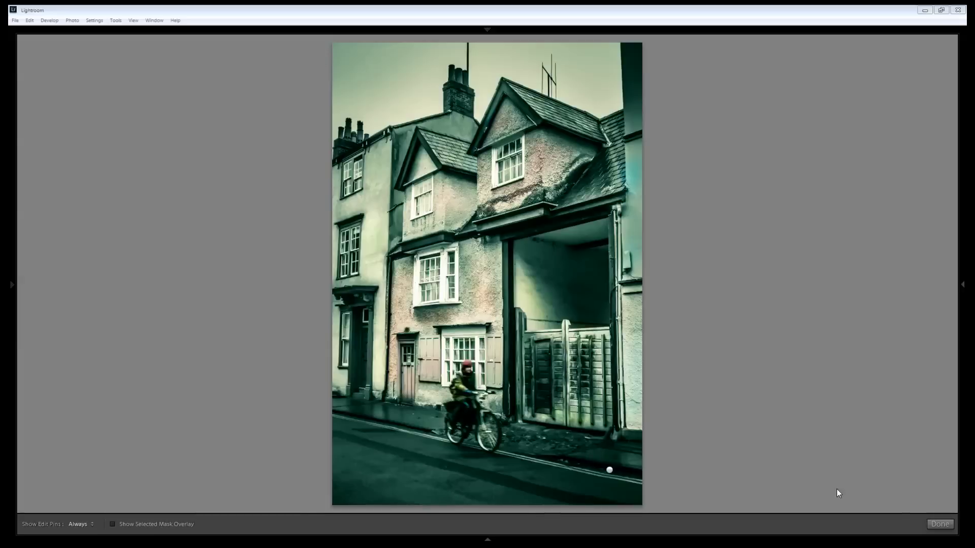
# Step: Exit the Adjustment Brush, then toggle Before/After to compare the edit with the original
pyautogui.click(939, 524)
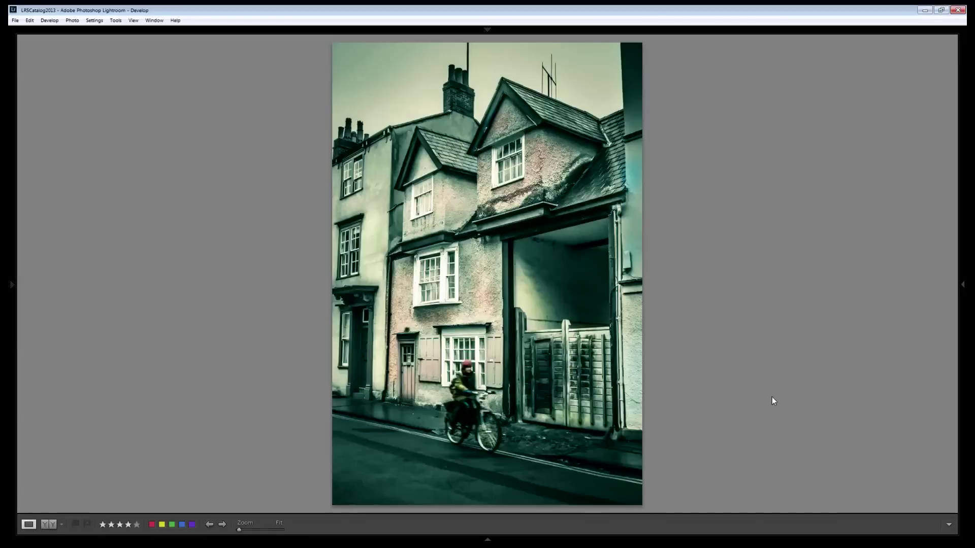
pyautogui.press('\\')
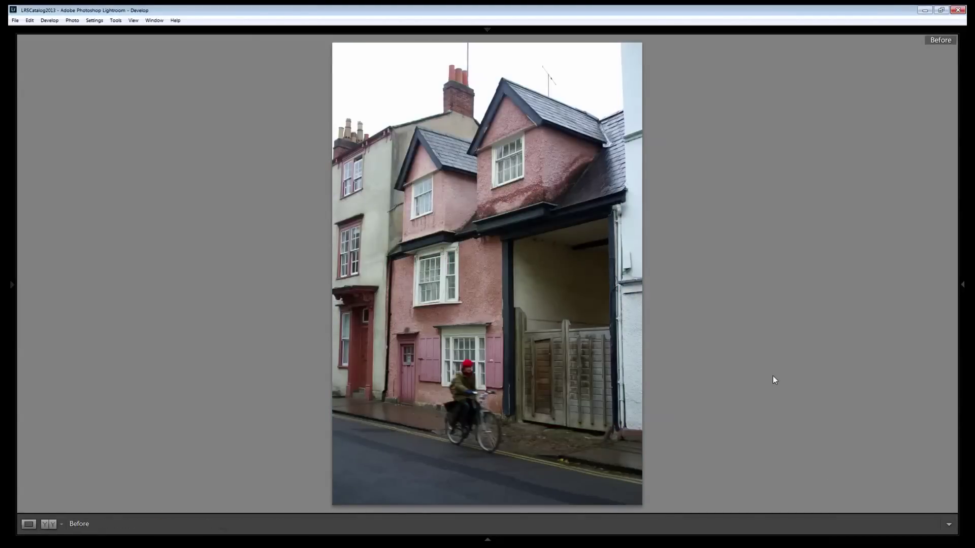
pyautogui.press('\\')
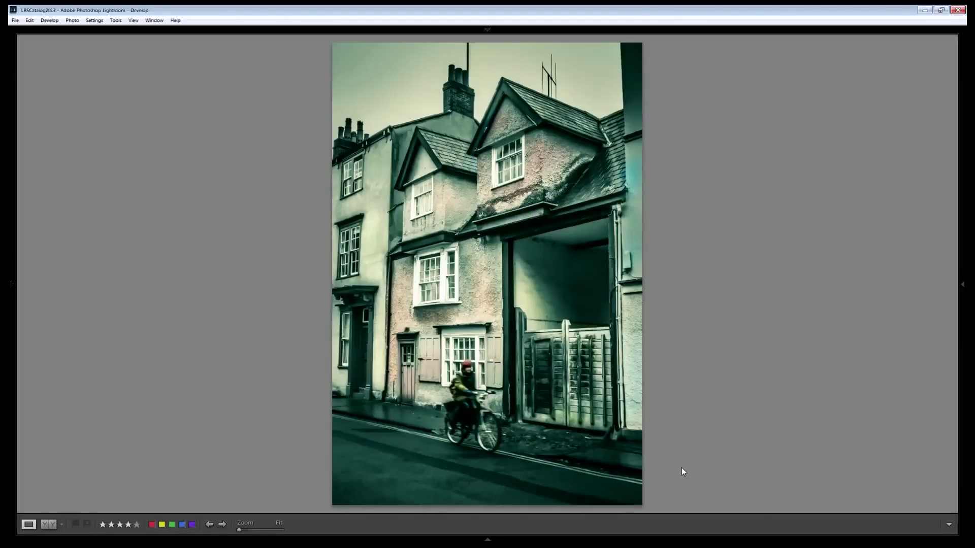
# Step: Select the unedited virtual copy, hide the Filmstrip, and show the Develop panels
pyautogui.click(488, 540)
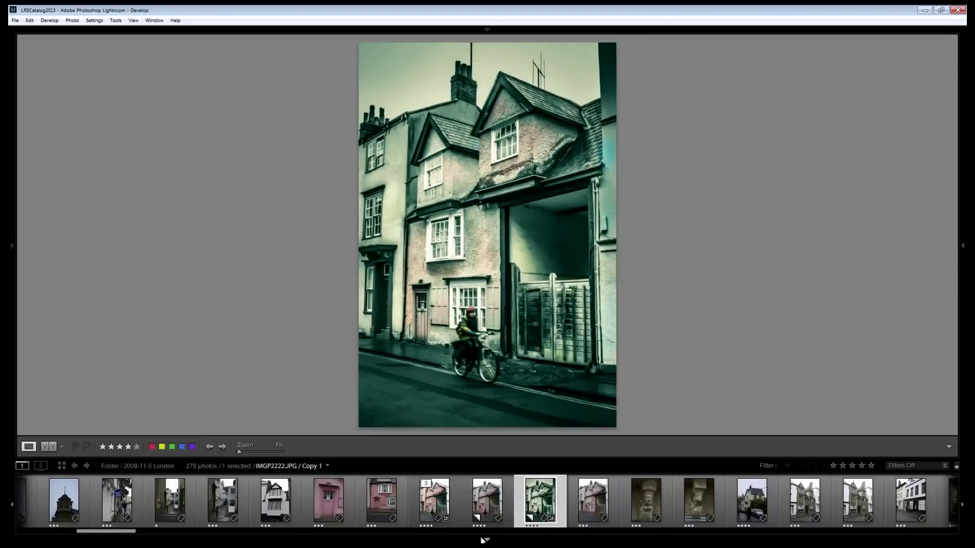
pyautogui.click(486, 503)
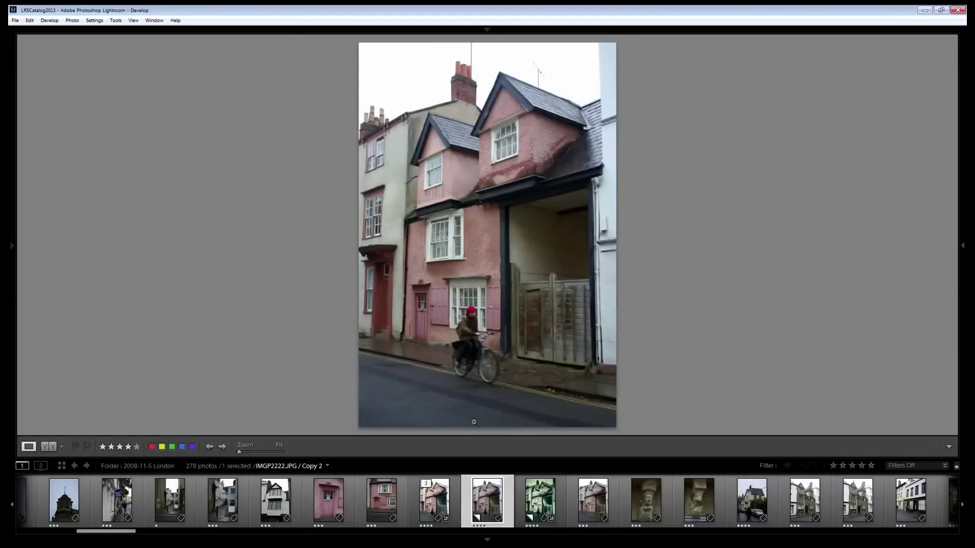
pyautogui.click(486, 541)
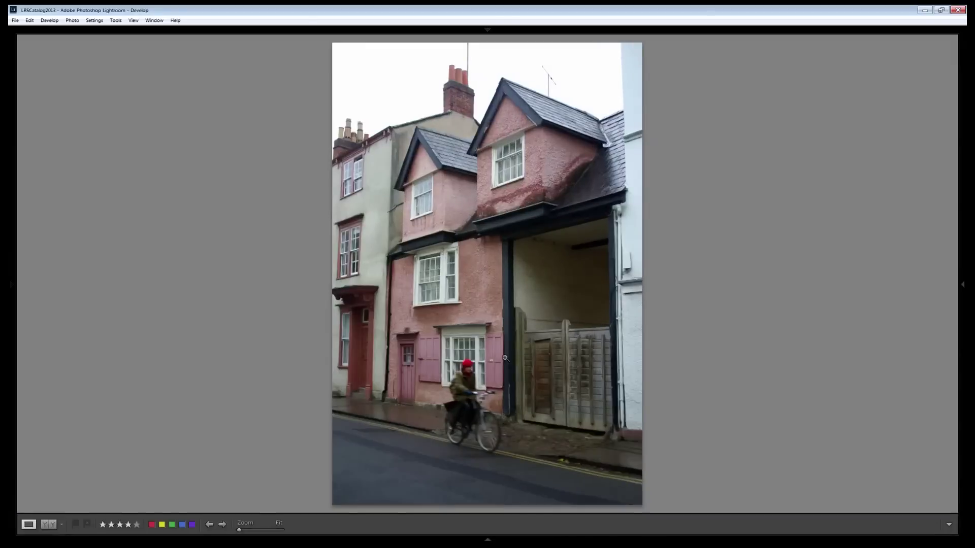
pyautogui.click(963, 286)
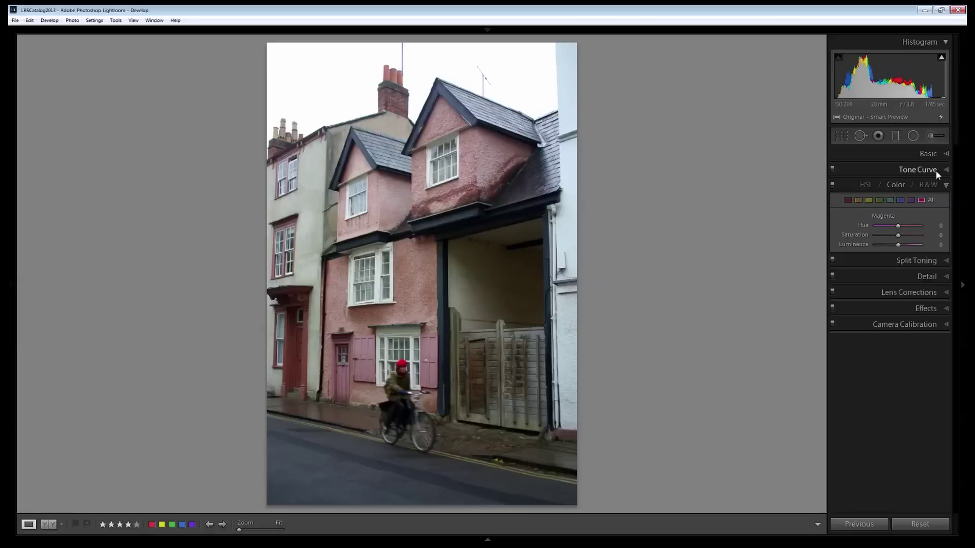
# Step: Update the unedited copy to the current process version from the Basic panel
pyautogui.click(947, 153)
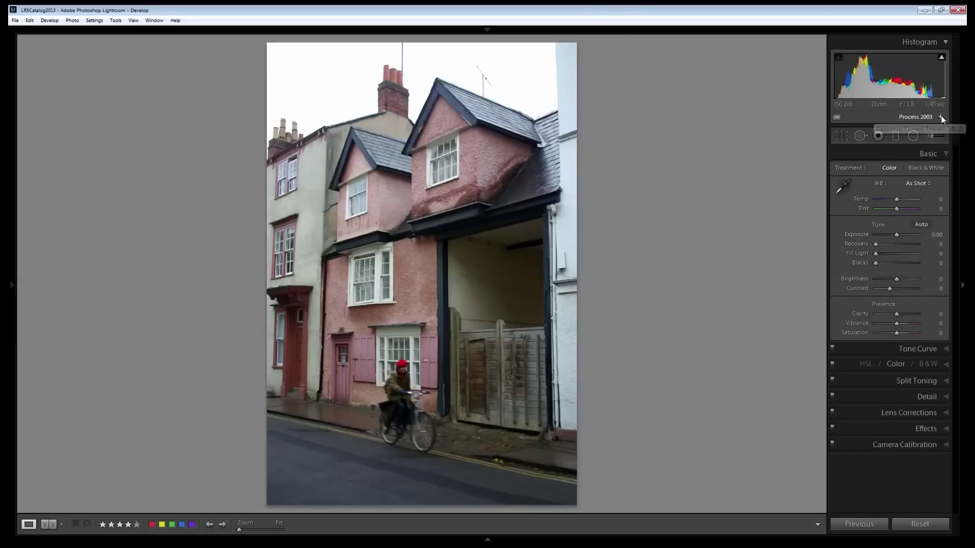
pyautogui.click(941, 116)
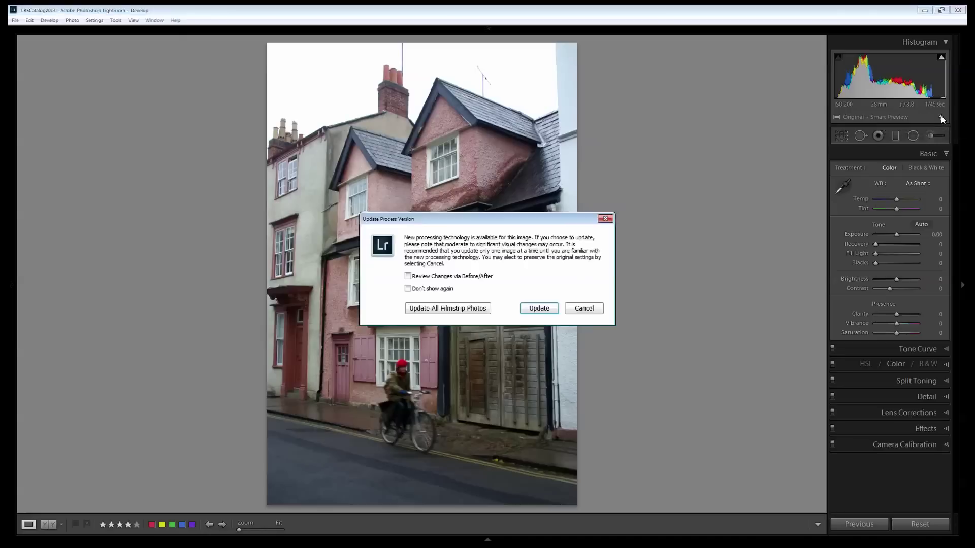
pyautogui.click(533, 309)
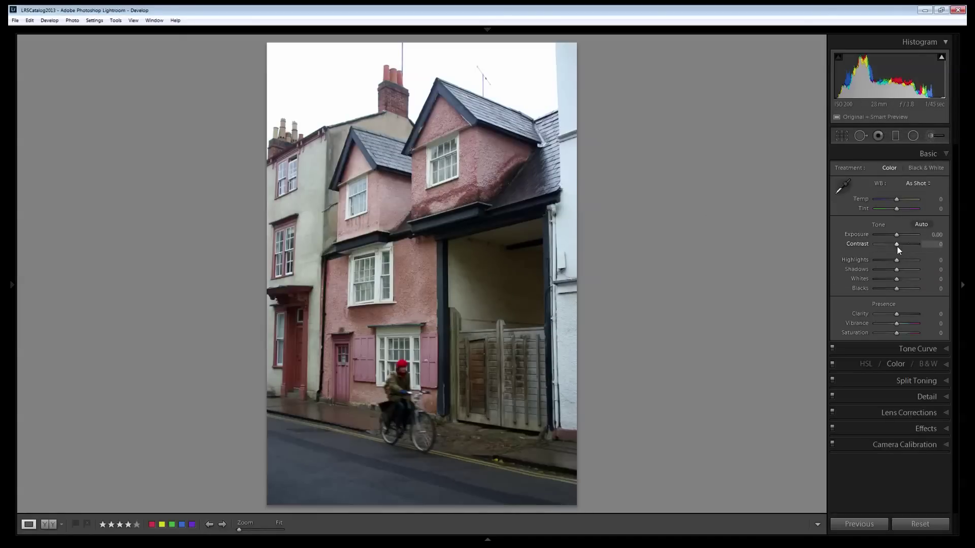
# Step: Set Contrast +50, Highlights/Whites -100, Shadows/Blacks +100, Clarity +100, Vibrance +71
pyautogui.moveTo(896, 246)
pyautogui.mouseDown()
pyautogui.moveTo(910, 248)
pyautogui.moveTo(863, 260)
pyautogui.moveTo(864, 277)
pyautogui.mouseUp()
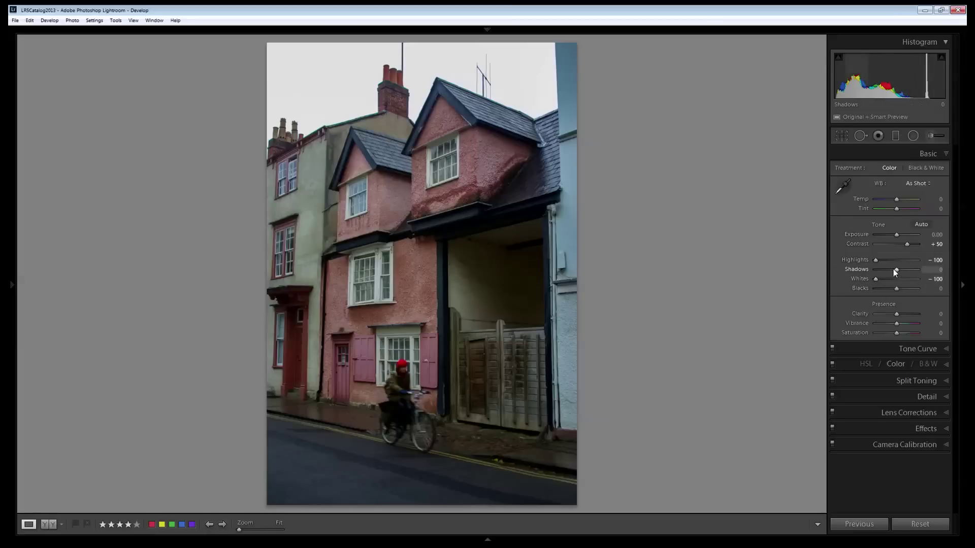
pyautogui.moveTo(897, 271)
pyautogui.mouseDown()
pyautogui.moveTo(920, 275)
pyautogui.moveTo(916, 292)
pyautogui.mouseUp()
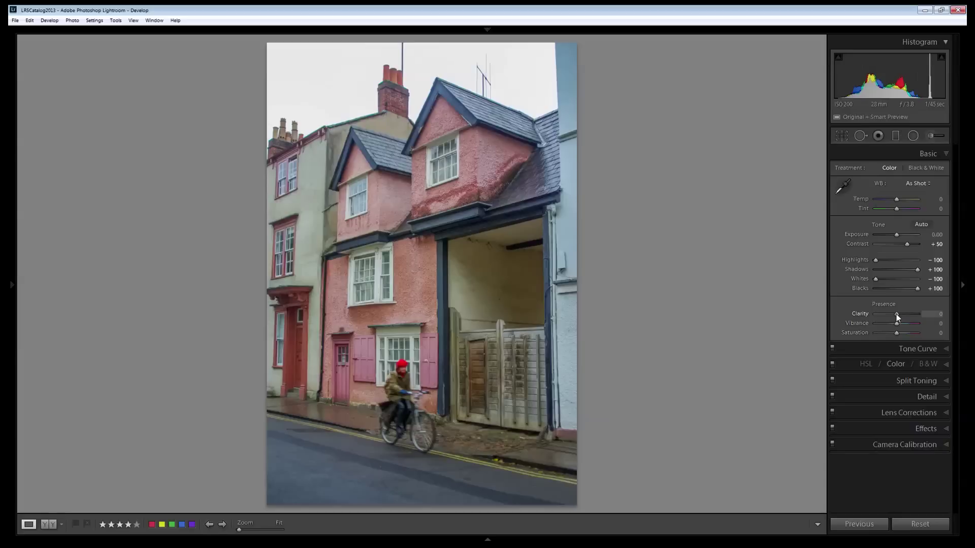
pyautogui.moveTo(898, 317); pyautogui.dragTo(923, 315)
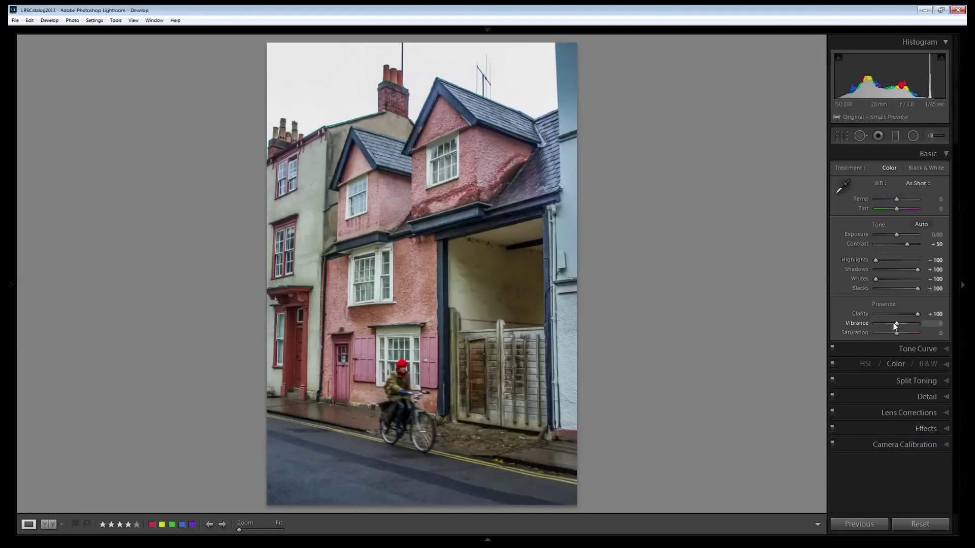
pyautogui.moveTo(897, 323); pyautogui.dragTo(911, 325)
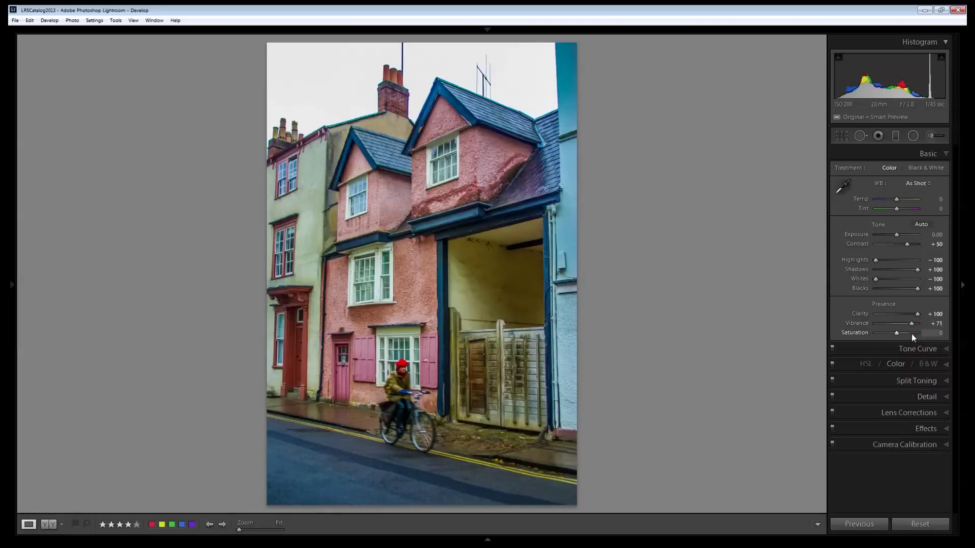
# Step: Apply a Strong Contrast point curve with Lights raised to +11 and Darks at -15
pyautogui.click(934, 350)
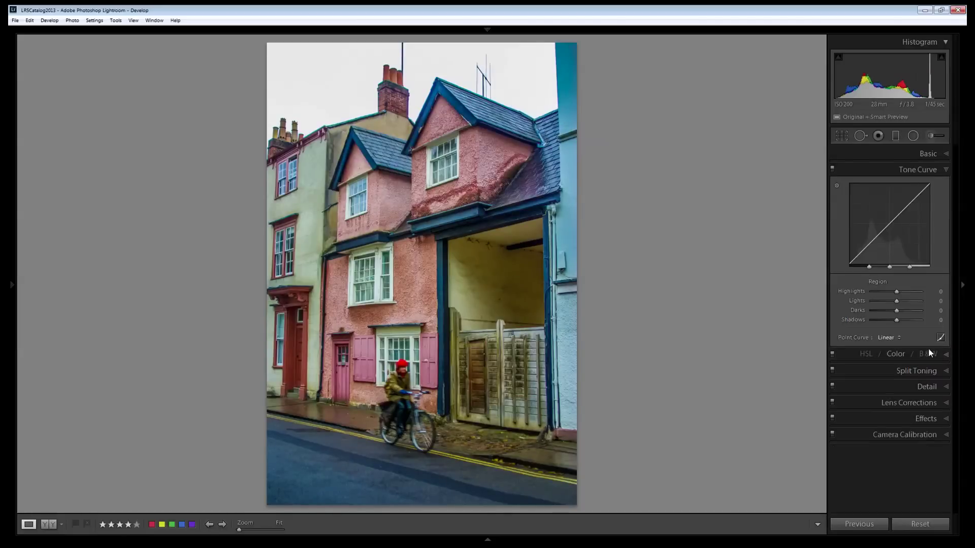
pyautogui.click(896, 339)
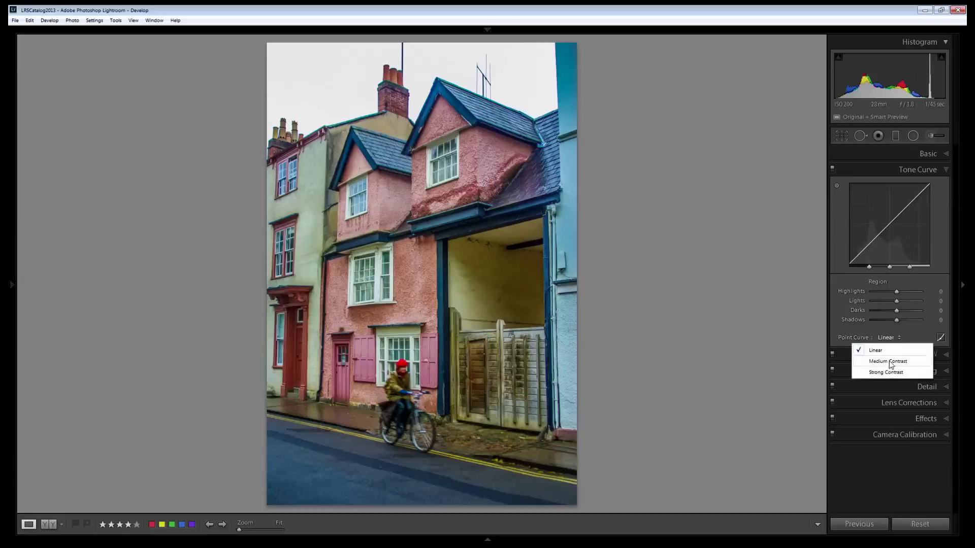
pyautogui.click(876, 375)
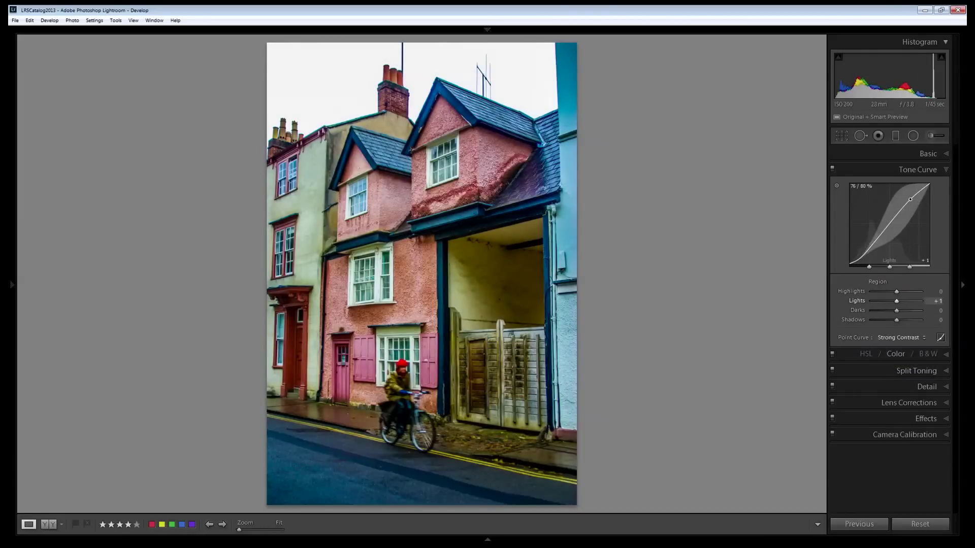
pyautogui.moveTo(901, 222); pyautogui.dragTo(883, 233)
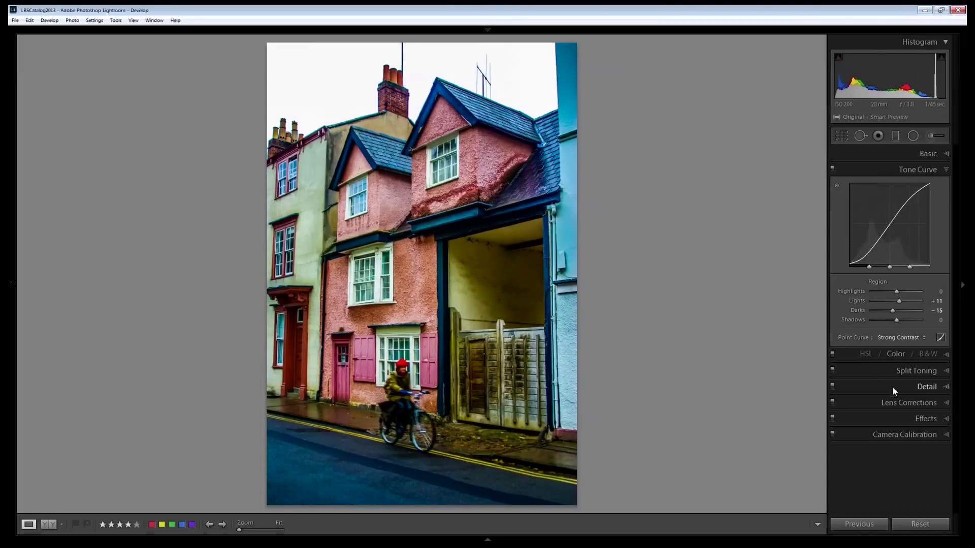
pyautogui.click(945, 171)
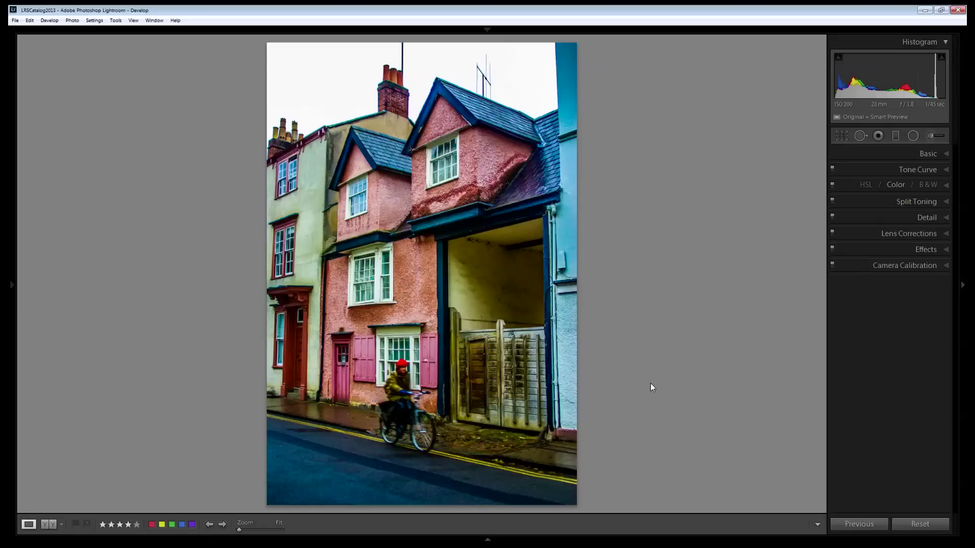
# Step: Convert the photo to black and white and expand the Split Toning panel
pyautogui.click(928, 185)
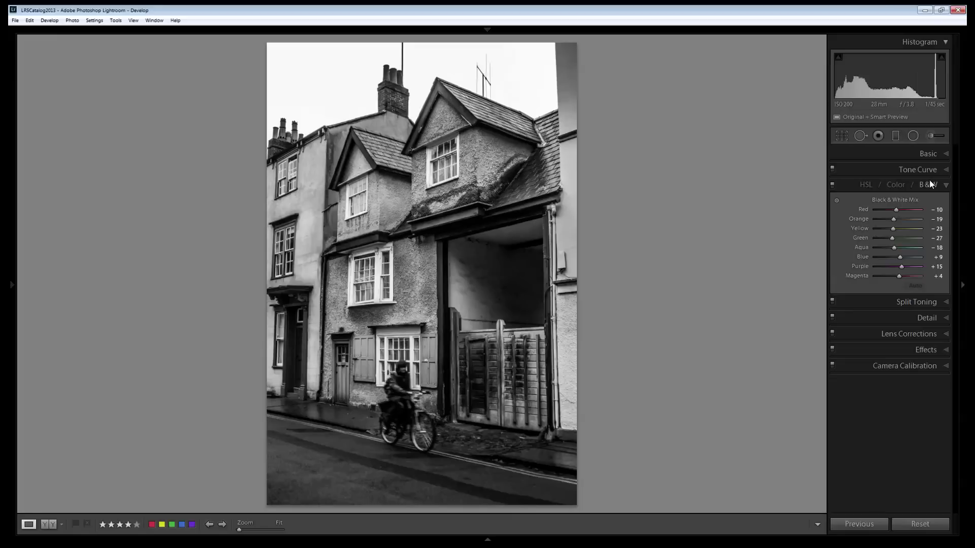
pyautogui.click(941, 301)
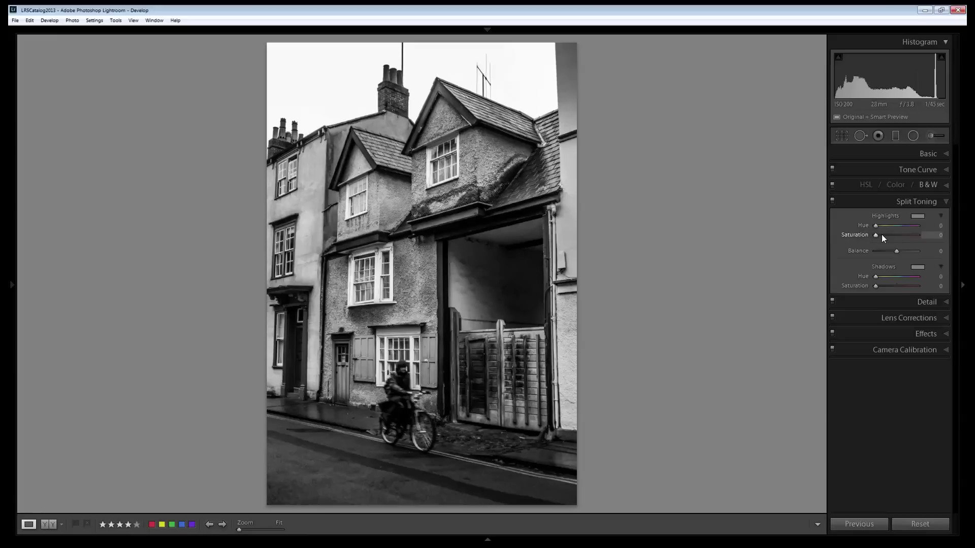
# Step: Preview warm highlight tints at full strength with Alt held
pyautogui.press('alt')
pyautogui.moveTo(875, 224); pyautogui.dragTo(880, 230)
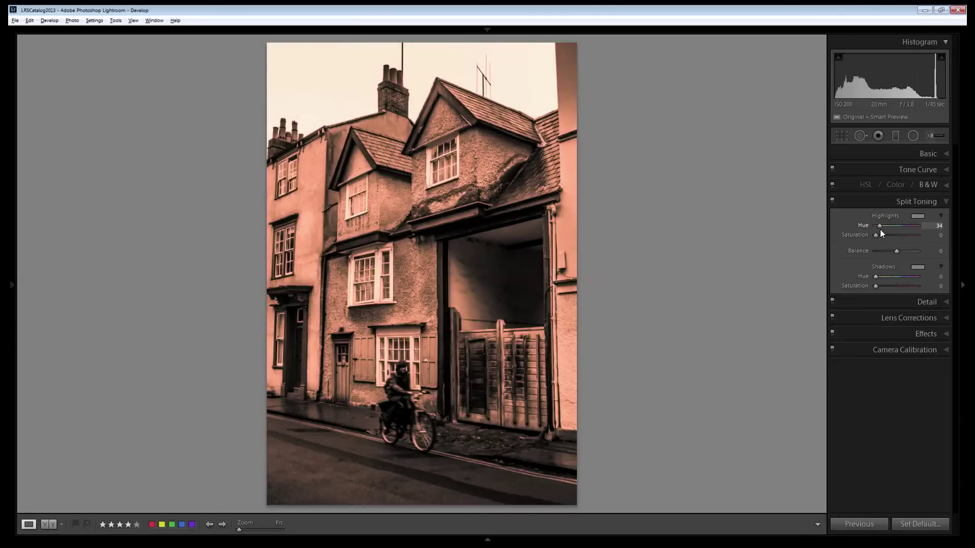
pyautogui.moveTo(880, 230); pyautogui.dragTo(880, 229)
pyautogui.moveTo(879, 230); pyautogui.dragTo(880, 230)
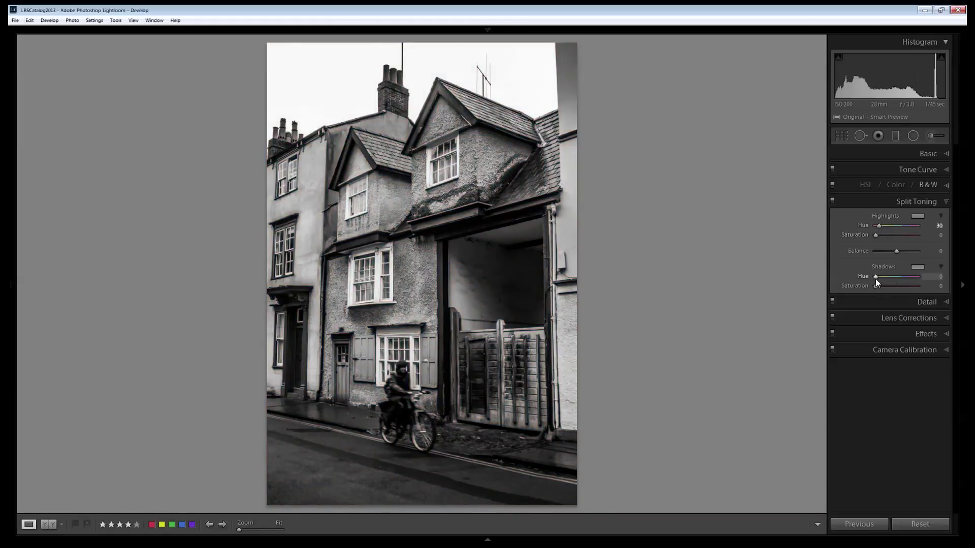
# Step: Set teal shadows (hue 180, saturation 51), highlight saturation 48, and balance +21
pyautogui.moveTo(874, 278); pyautogui.dragTo(889, 281)
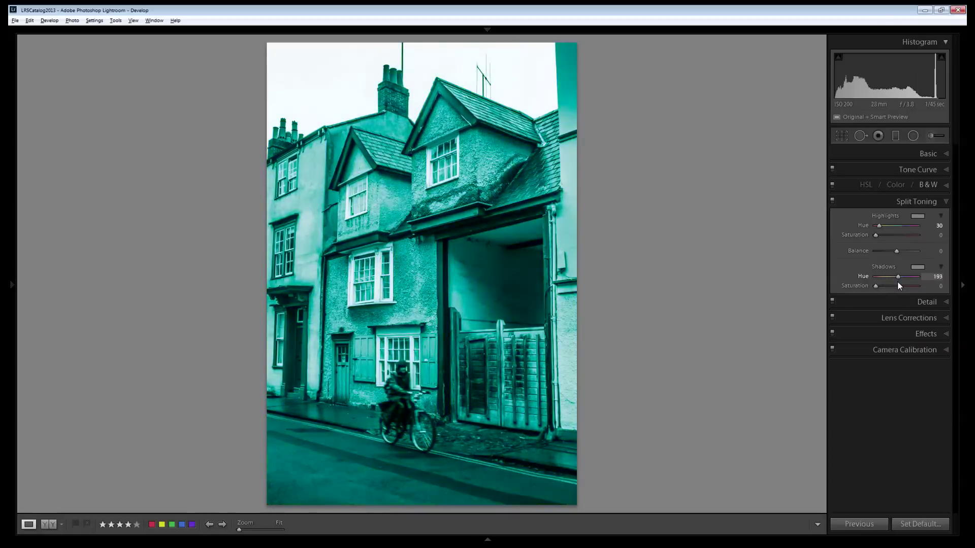
pyautogui.moveTo(890, 280); pyautogui.dragTo(896, 285)
pyautogui.moveTo(896, 285); pyautogui.dragTo(895, 287)
pyautogui.click(879, 288)
pyautogui.moveTo(875, 235)
pyautogui.mouseDown()
pyautogui.moveTo(898, 240)
pyautogui.moveTo(908, 257)
pyautogui.moveTo(899, 259)
pyautogui.mouseUp()
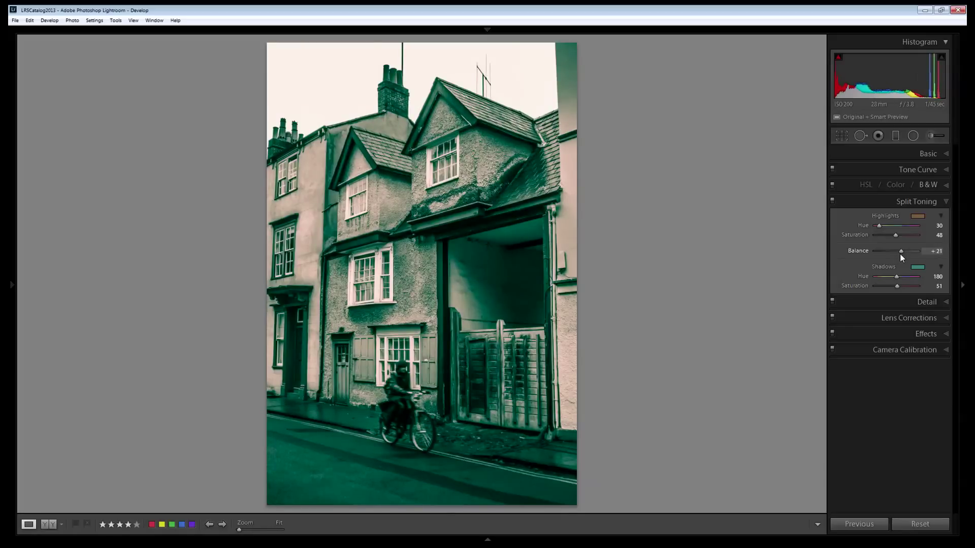
pyautogui.moveTo(900, 257); pyautogui.dragTo(903, 258)
# Step: Restore the photo's colour and start a large Adjustment Brush
pyautogui.click(897, 185)
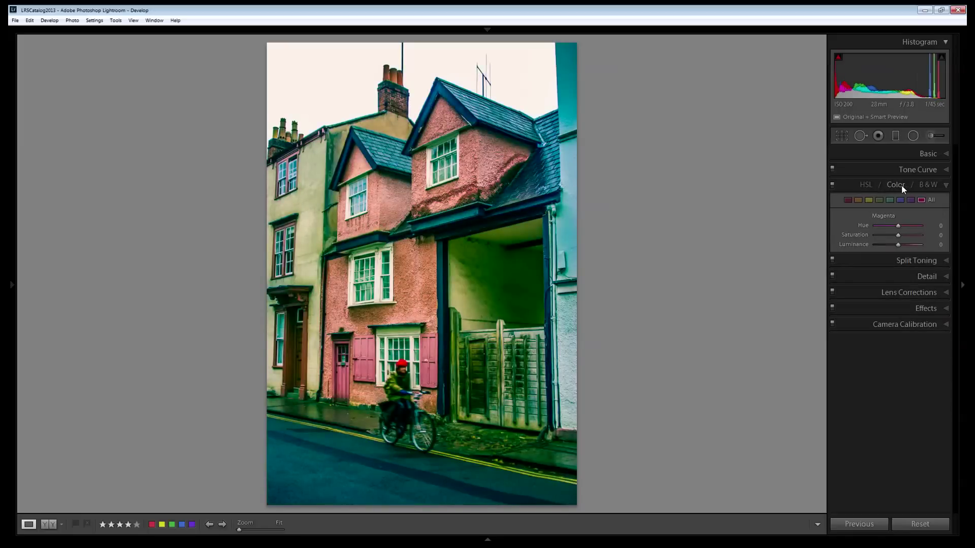
pyautogui.click(931, 136)
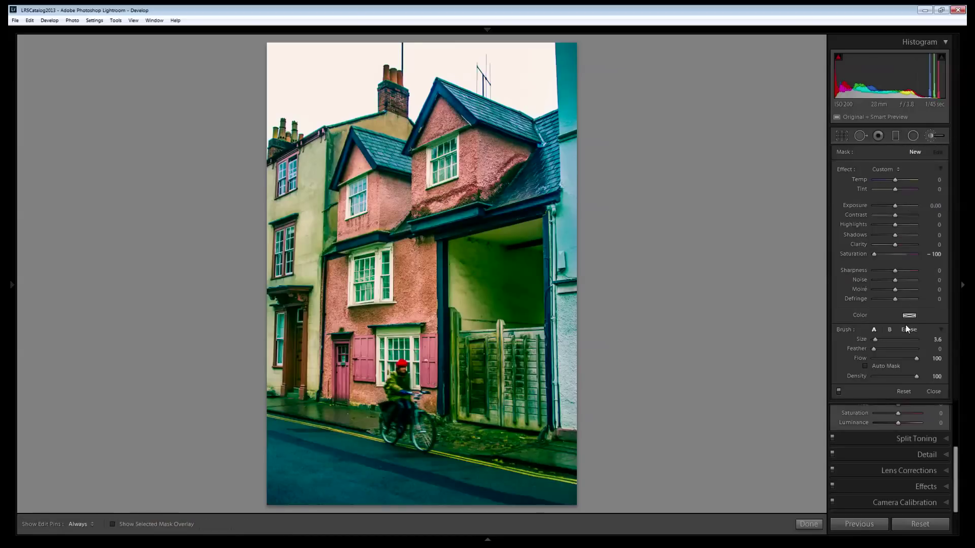
pyautogui.moveTo(875, 338); pyautogui.dragTo(903, 342)
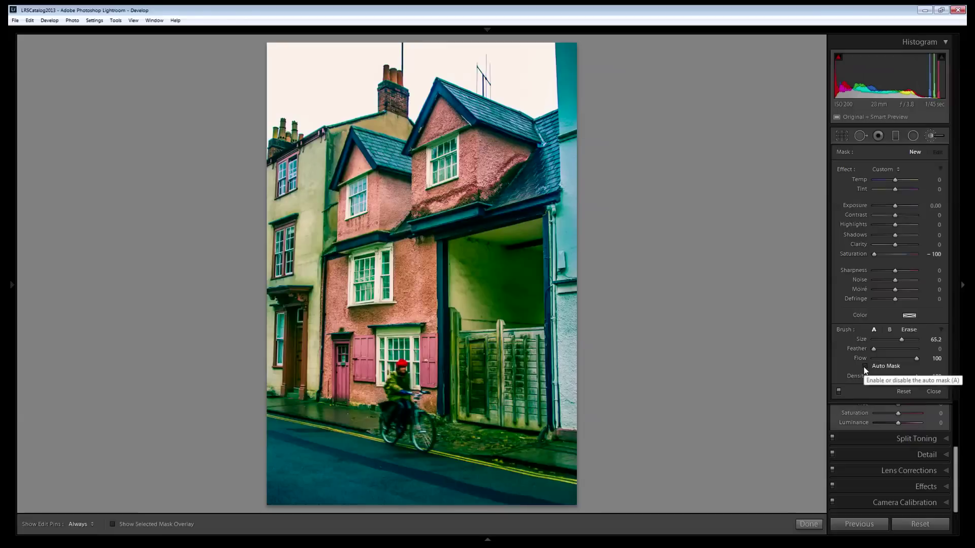
# Step: Paint a -100 saturation mask over the whole photo, checking coverage with the overlay
pyautogui.click(510, 148)
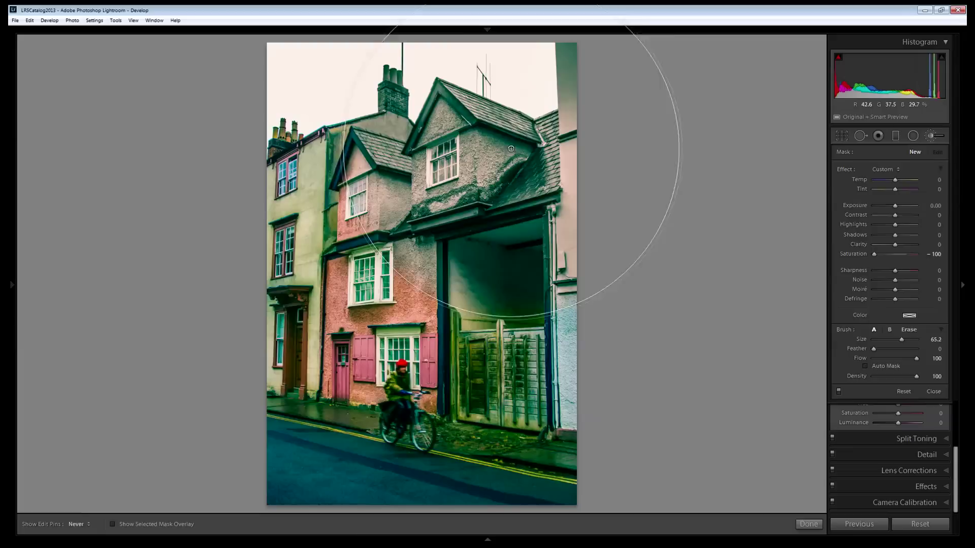
pyautogui.press('h')
pyautogui.moveTo(366, 123); pyautogui.dragTo(511, 251)
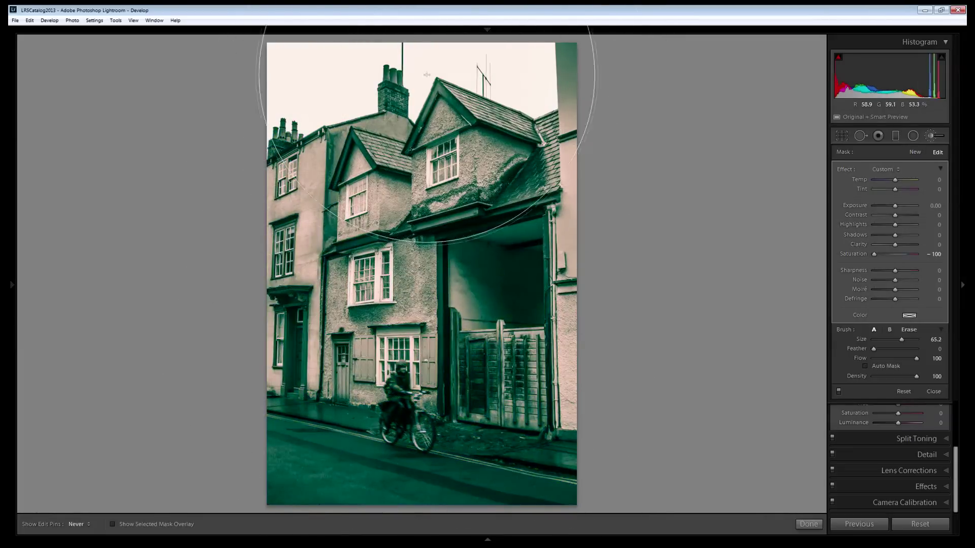
pyautogui.moveTo(510, 249); pyautogui.dragTo(435, 413)
pyautogui.press('h')
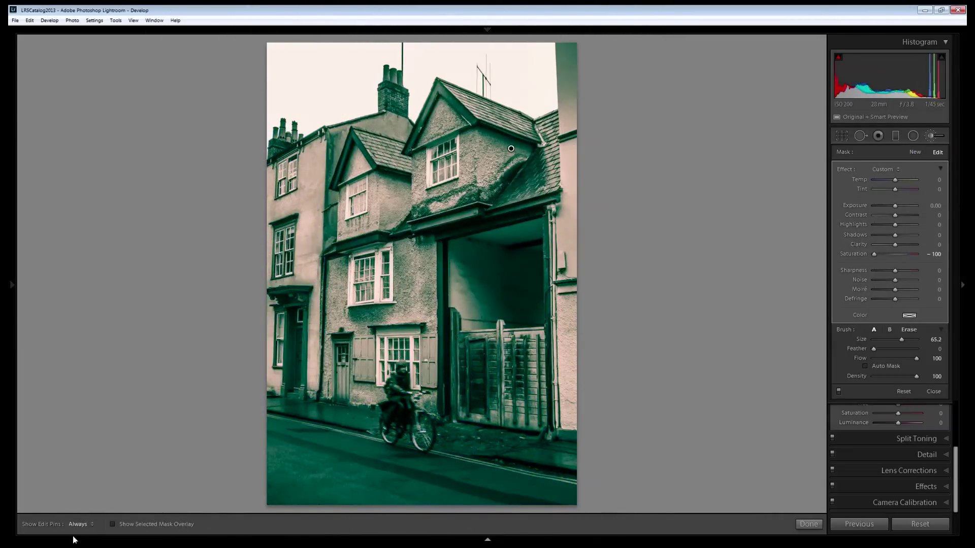
pyautogui.click(113, 525)
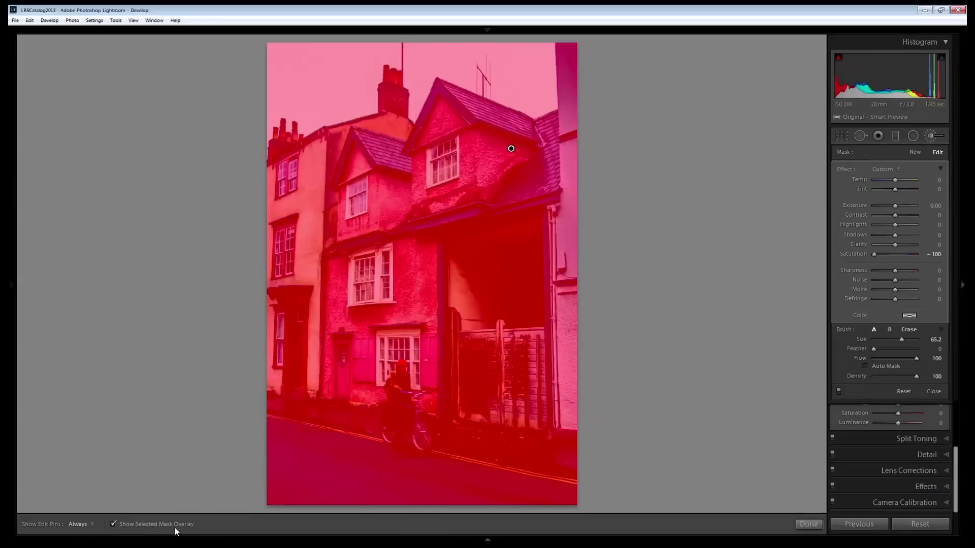
pyautogui.click(114, 525)
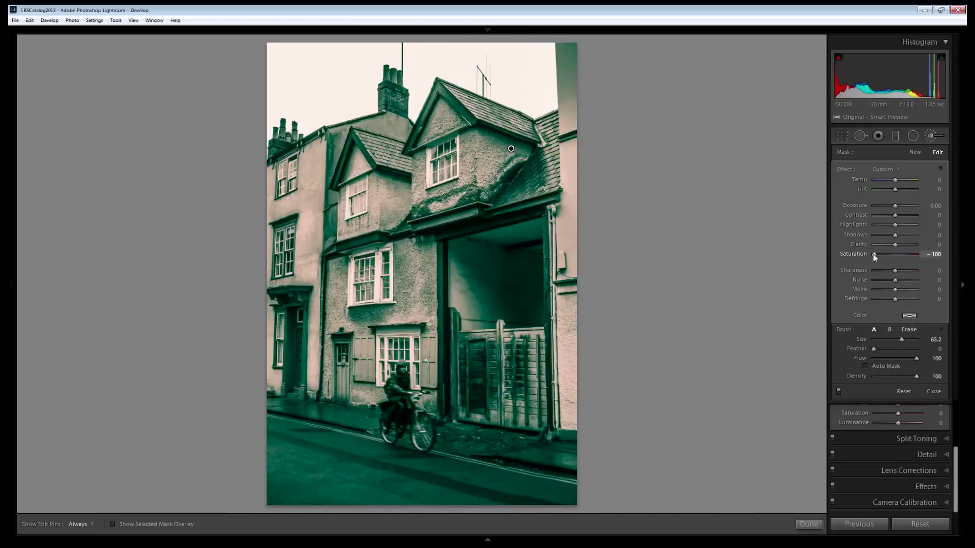
pyautogui.moveTo(875, 258)
pyautogui.mouseDown()
pyautogui.moveTo(897, 259)
pyautogui.moveTo(867, 261)
pyautogui.mouseUp()
# Step: Switch the brush to Erase with size 4.7, feather 43 and flow 28
pyautogui.click(906, 329)
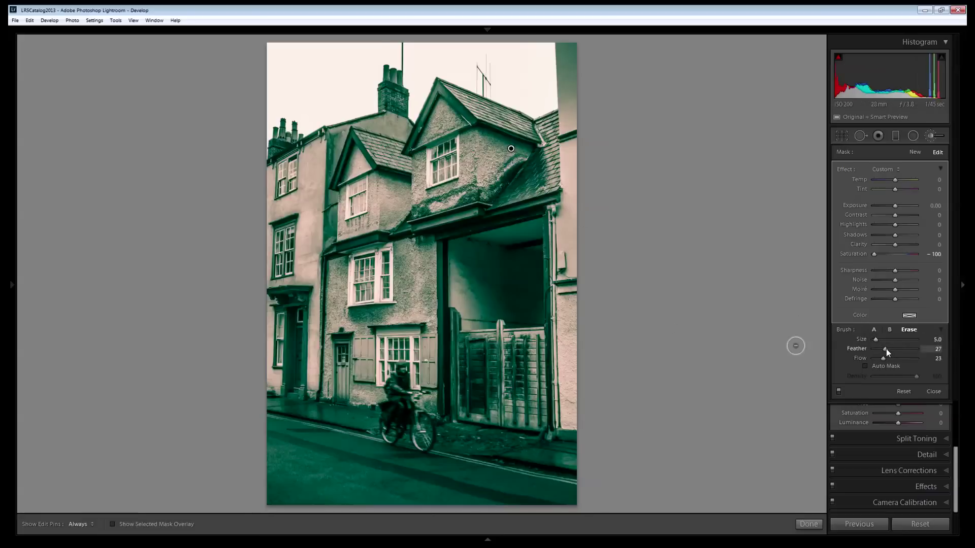
pyautogui.moveTo(886, 349); pyautogui.dragTo(892, 351)
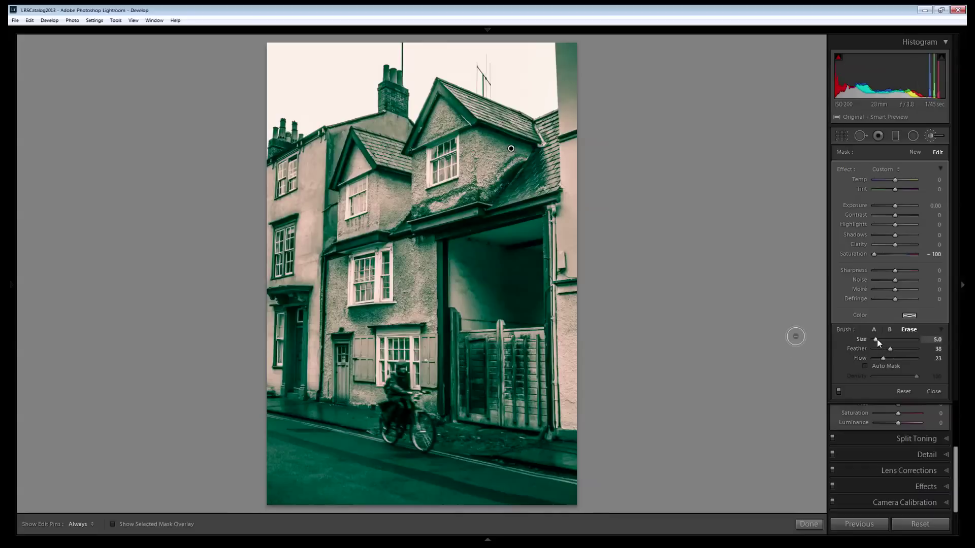
pyautogui.moveTo(875, 338)
pyautogui.mouseDown()
pyautogui.moveTo(887, 346)
pyautogui.moveTo(876, 339)
pyautogui.mouseUp()
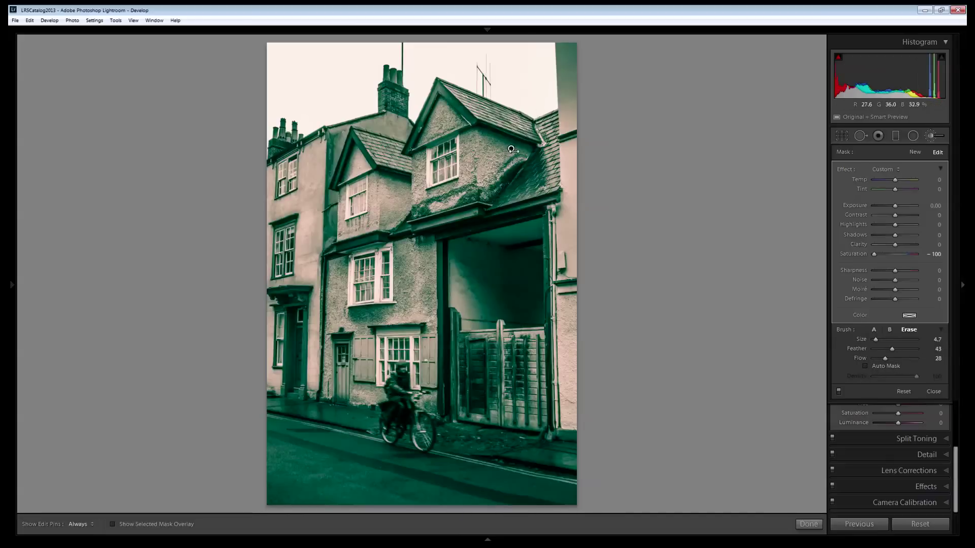
pyautogui.moveTo(511, 148)
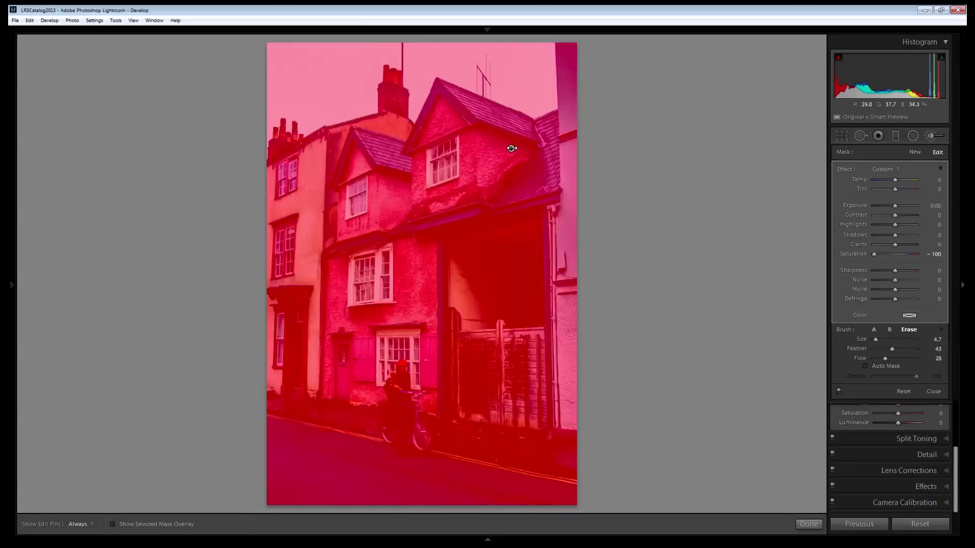
# Step: Erase the desaturation mask over the cyclist's red hat, jacket and bike, toggling edit pins
pyautogui.press('h')
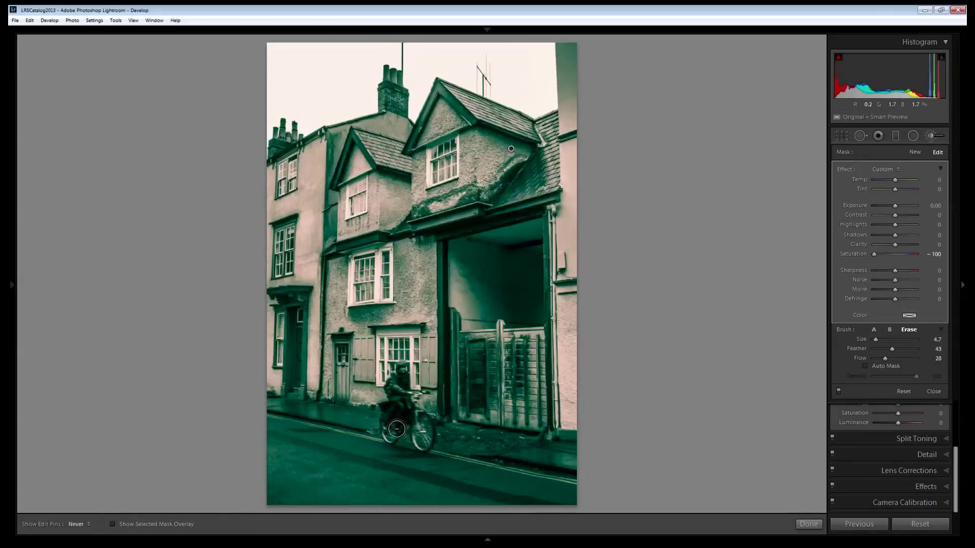
pyautogui.press('h')
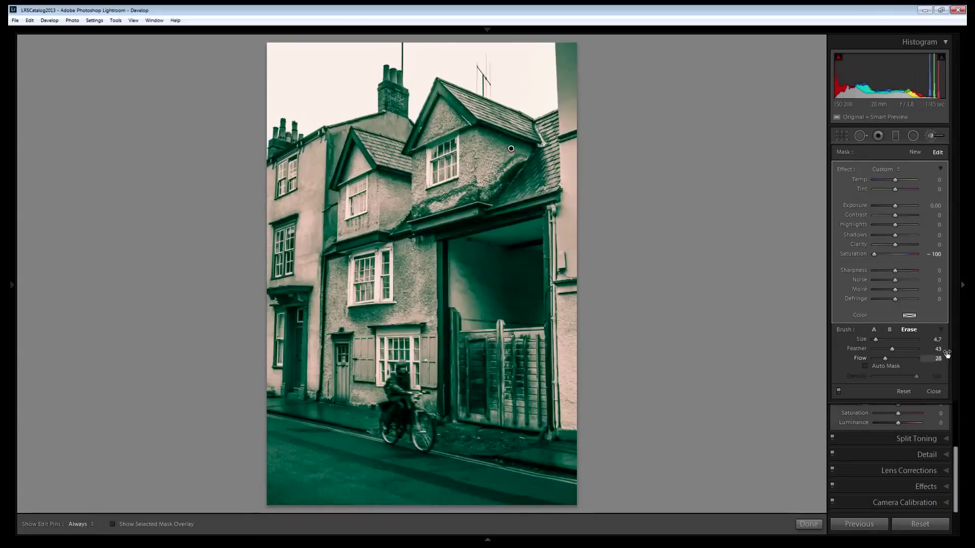
pyautogui.press('h')
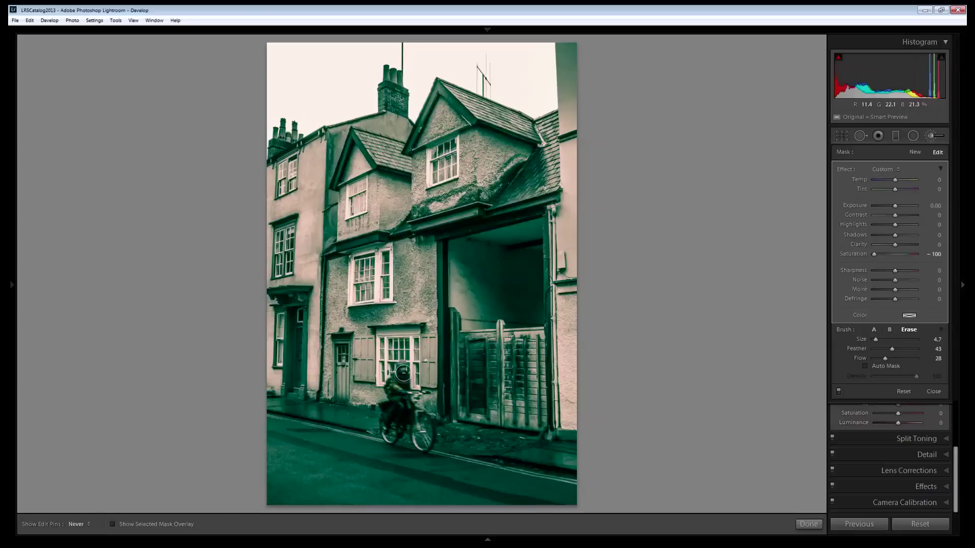
pyautogui.moveTo(401, 370); pyautogui.dragTo(396, 413)
pyautogui.moveTo(397, 413)
pyautogui.mouseDown()
pyautogui.moveTo(395, 427)
pyautogui.moveTo(421, 435)
pyautogui.moveTo(398, 427)
pyautogui.mouseUp()
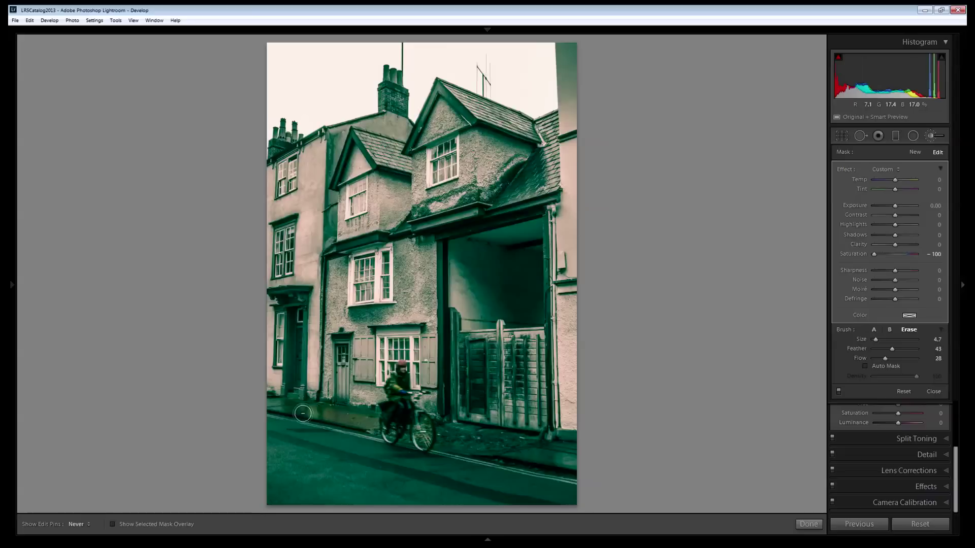
pyautogui.press('h')
pyautogui.press('h')
pyautogui.press('h')
pyautogui.press('h')
pyautogui.press('h')
pyautogui.press('h')
# Step: Erase the desaturation over the doorway, toggling the edit pins with H to check the result
pyautogui.moveTo(456, 298)
pyautogui.mouseDown()
pyautogui.moveTo(472, 328)
pyautogui.moveTo(457, 277)
pyautogui.moveTo(464, 319)
pyautogui.mouseUp()
pyautogui.press('h')
pyautogui.press('h')
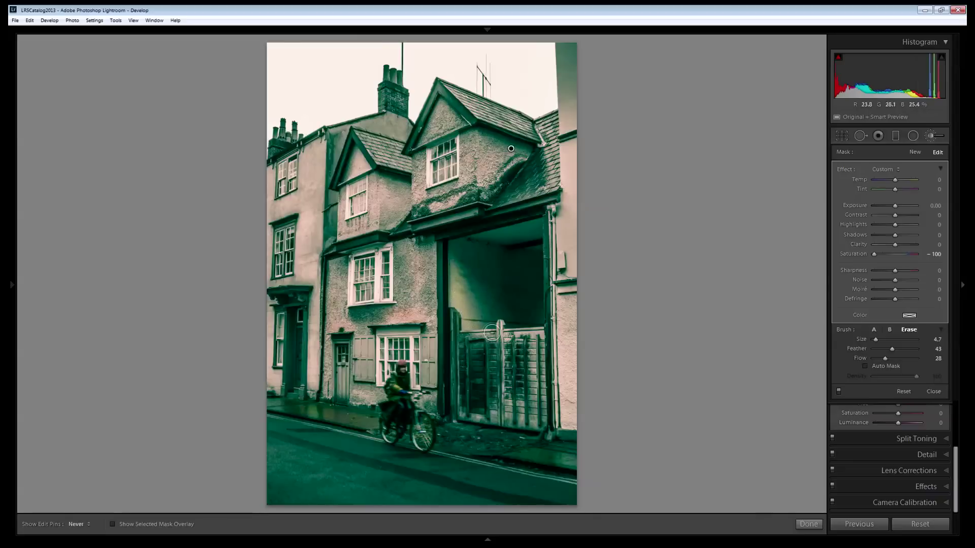
pyautogui.press('h')
pyautogui.press('h')
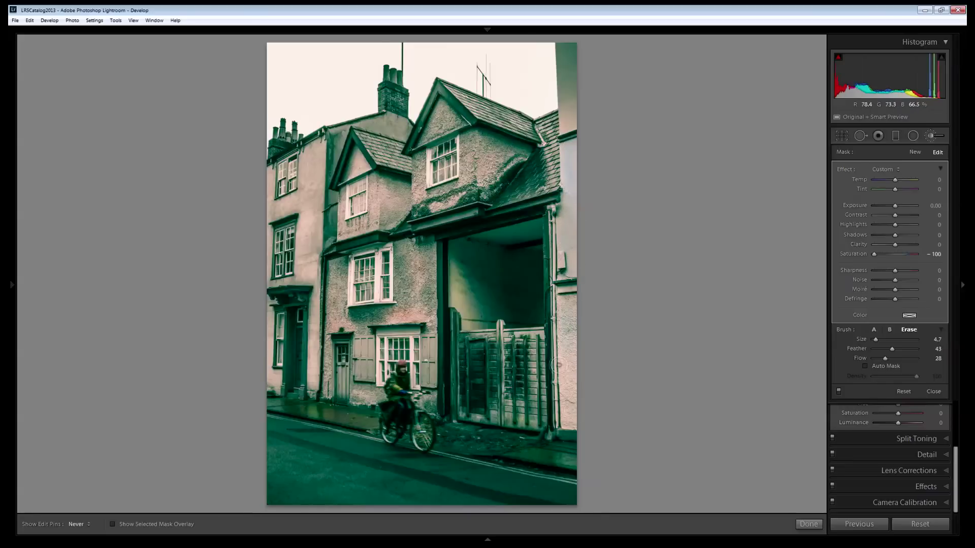
pyautogui.press('h')
pyautogui.press('h')
pyautogui.press('h')
pyautogui.press('h')
pyautogui.press('h')
pyautogui.press('h')
pyautogui.press('h')
pyautogui.press('h')
pyautogui.press('h')
pyautogui.press('h')
pyautogui.press('h')
pyautogui.press('h')
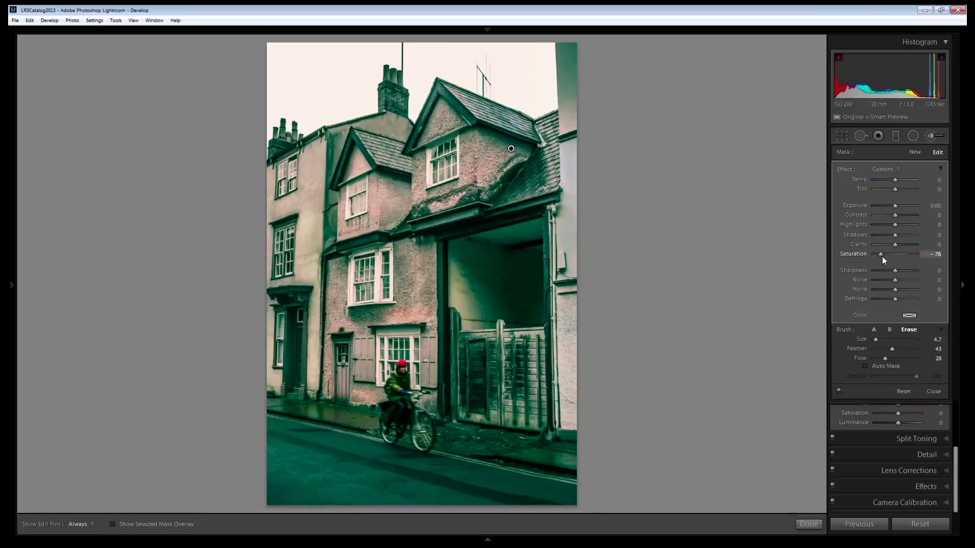
# Step: Compare weaker and stronger brush Saturation, settling the desaturation at -95
pyautogui.moveTo(882, 257); pyautogui.dragTo(889, 259)
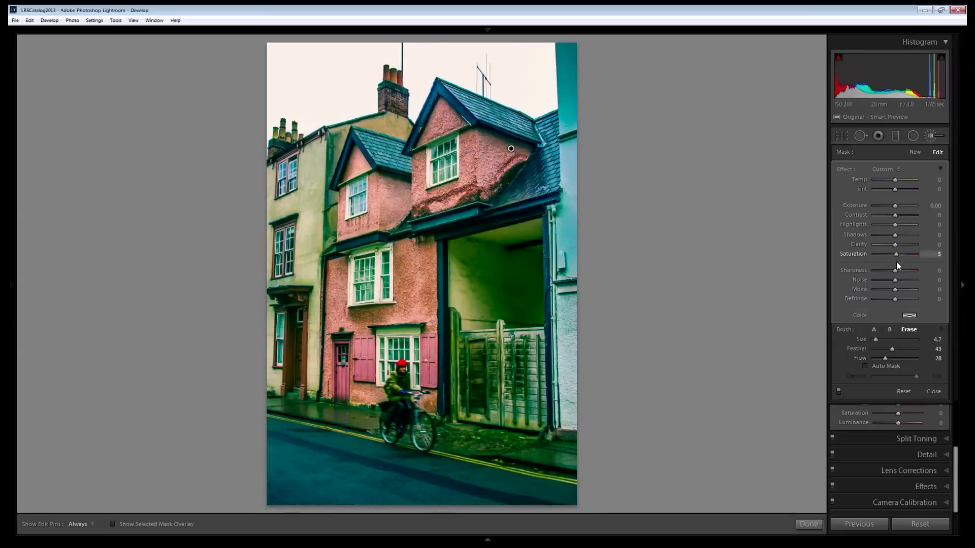
pyautogui.moveTo(894, 260); pyautogui.dragTo(876, 258)
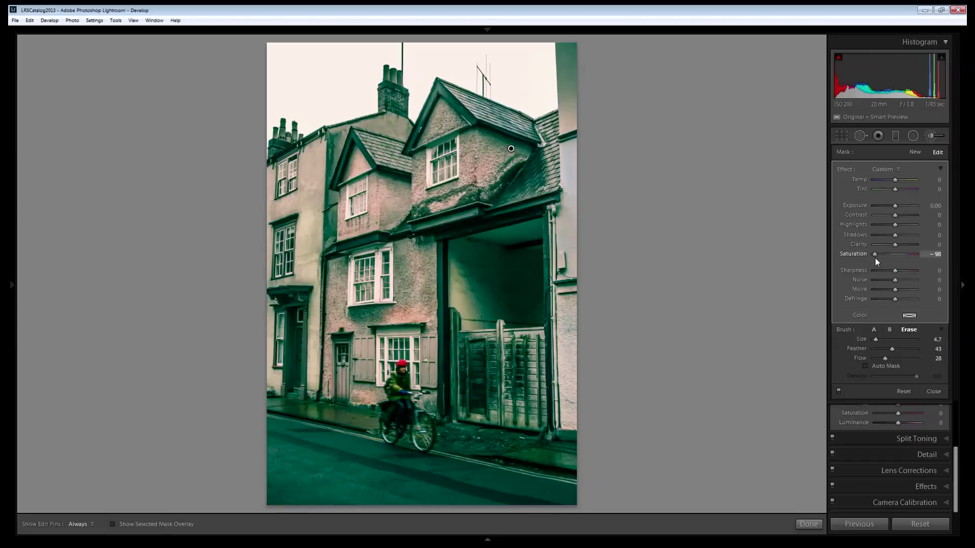
pyautogui.moveTo(876, 262); pyautogui.dragTo(877, 262)
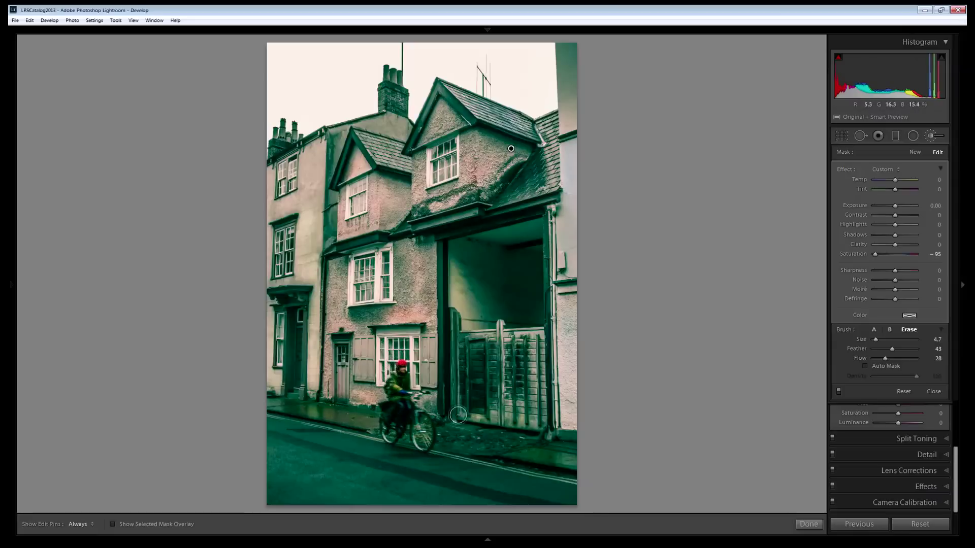
pyautogui.click(112, 524)
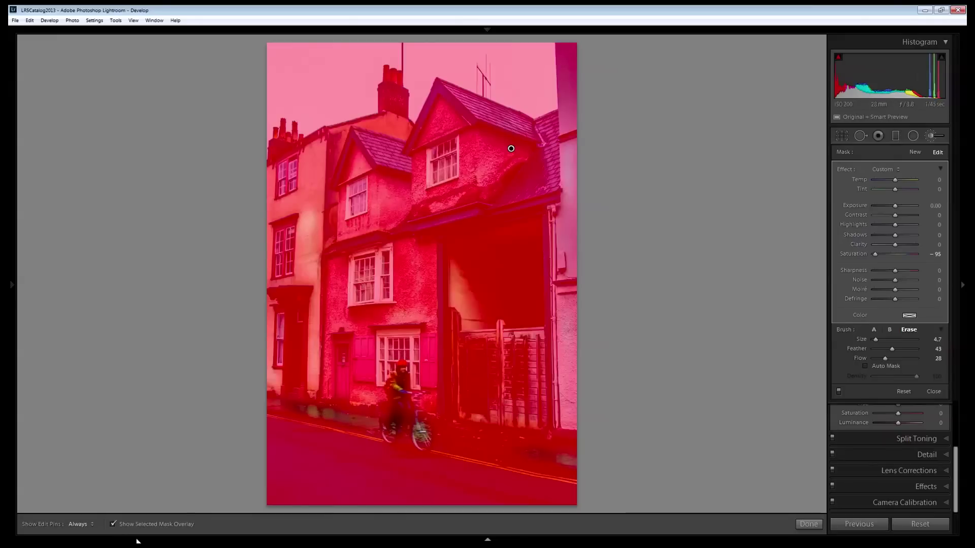
pyautogui.click(113, 525)
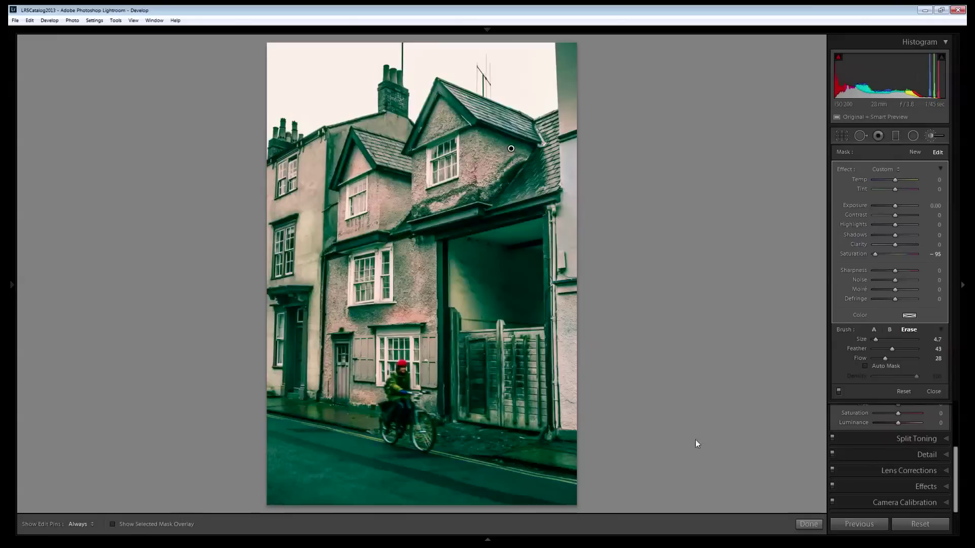